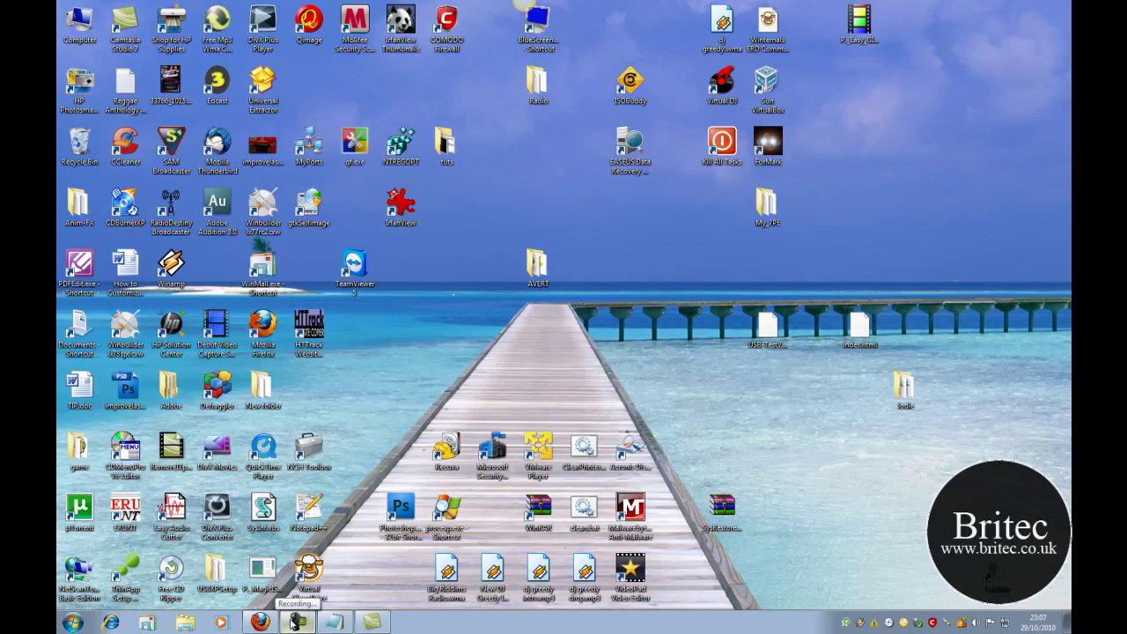
pyautogui.click(261, 622)
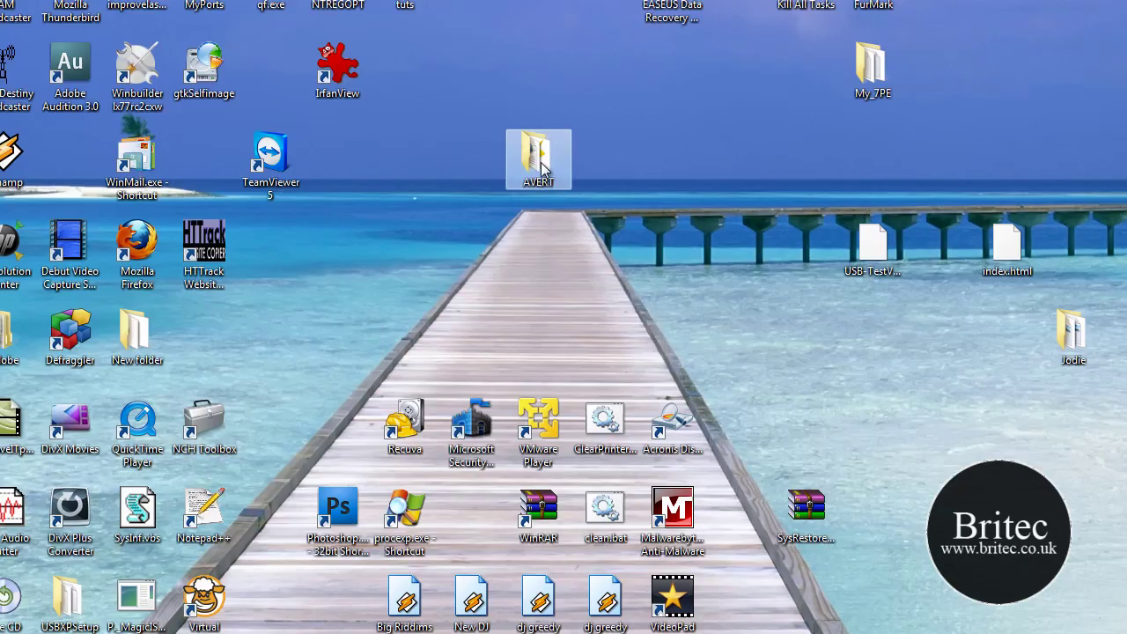
# Launch AVERT.exe from the AVERT desktop folder, close the folder window and accept the license agreement
pyautogui.doubleClick(539, 158)
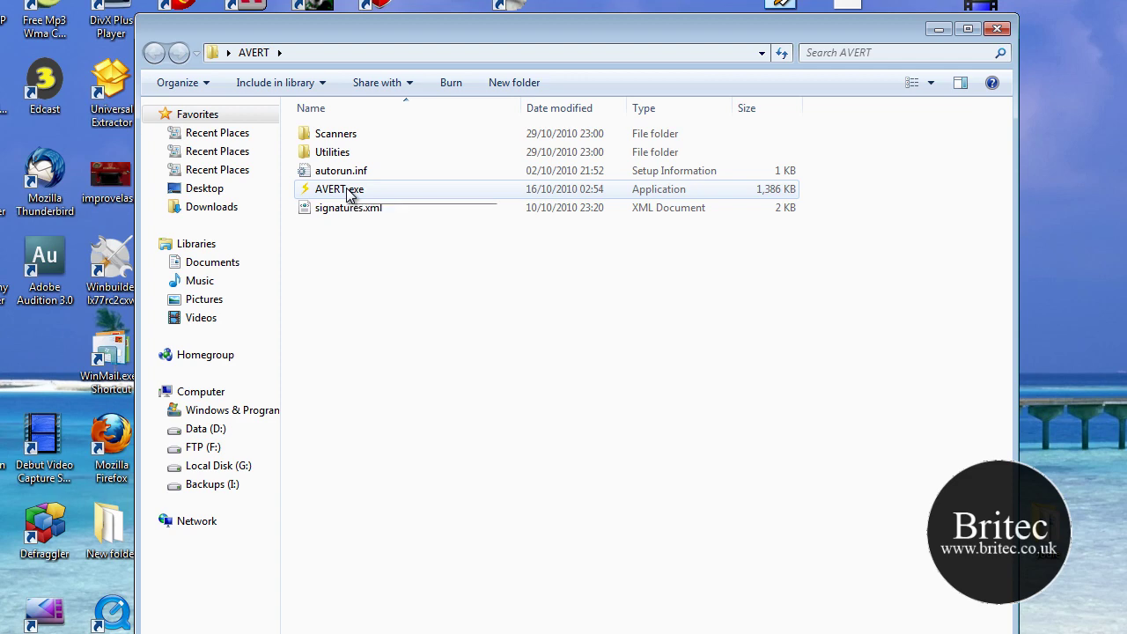
pyautogui.doubleClick(350, 195)
pyautogui.click(998, 30)
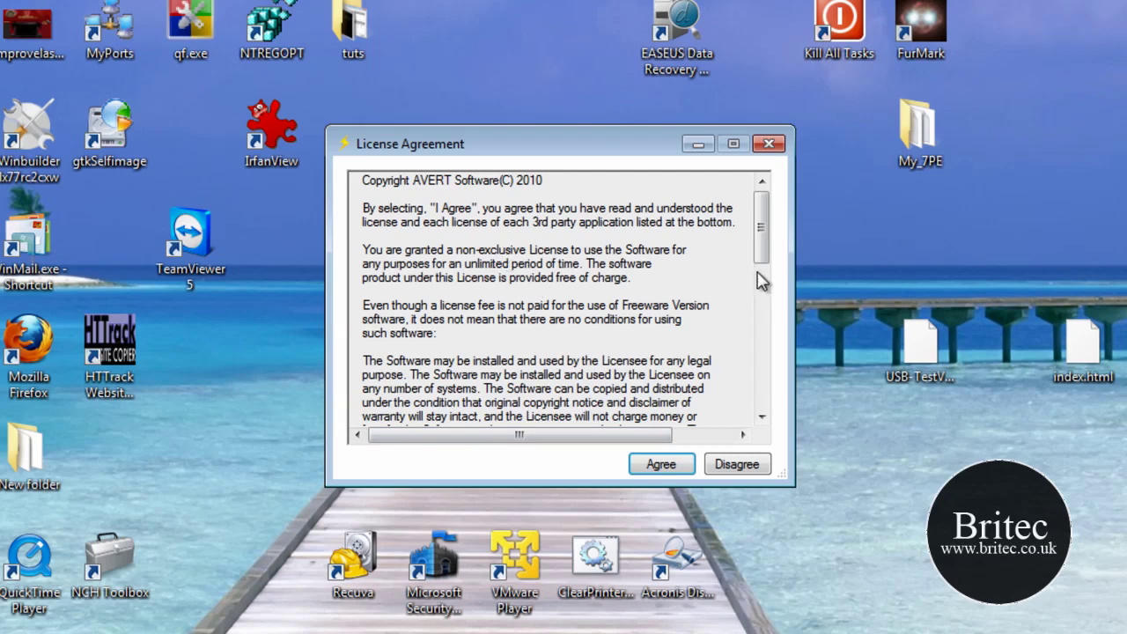
pyautogui.moveTo(761, 225); pyautogui.dragTo(761, 374)
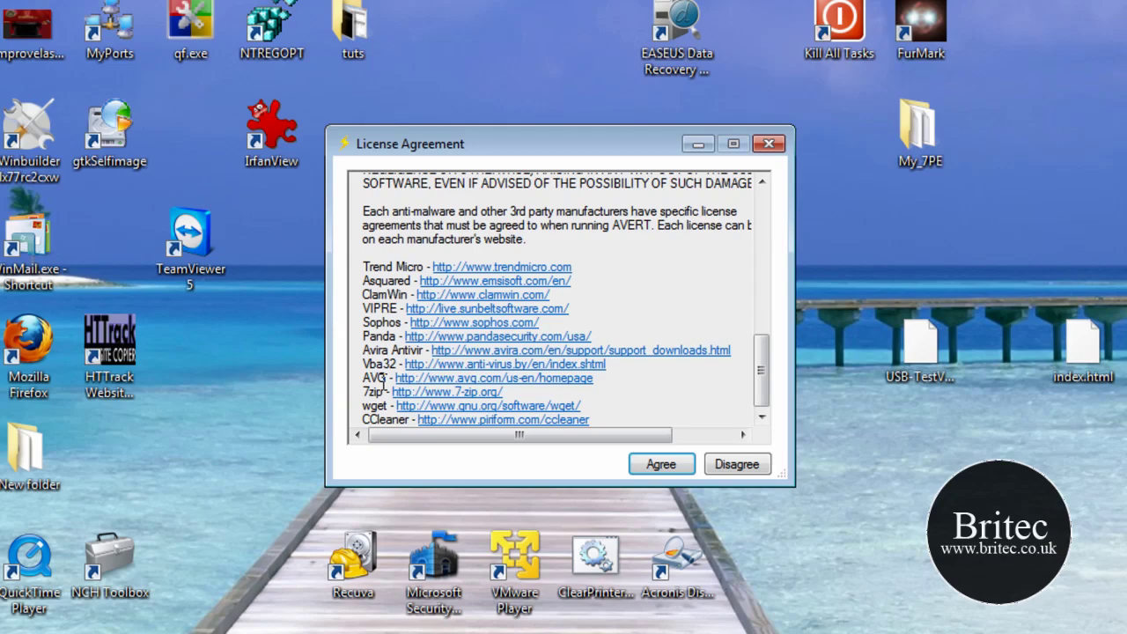
pyautogui.click(658, 464)
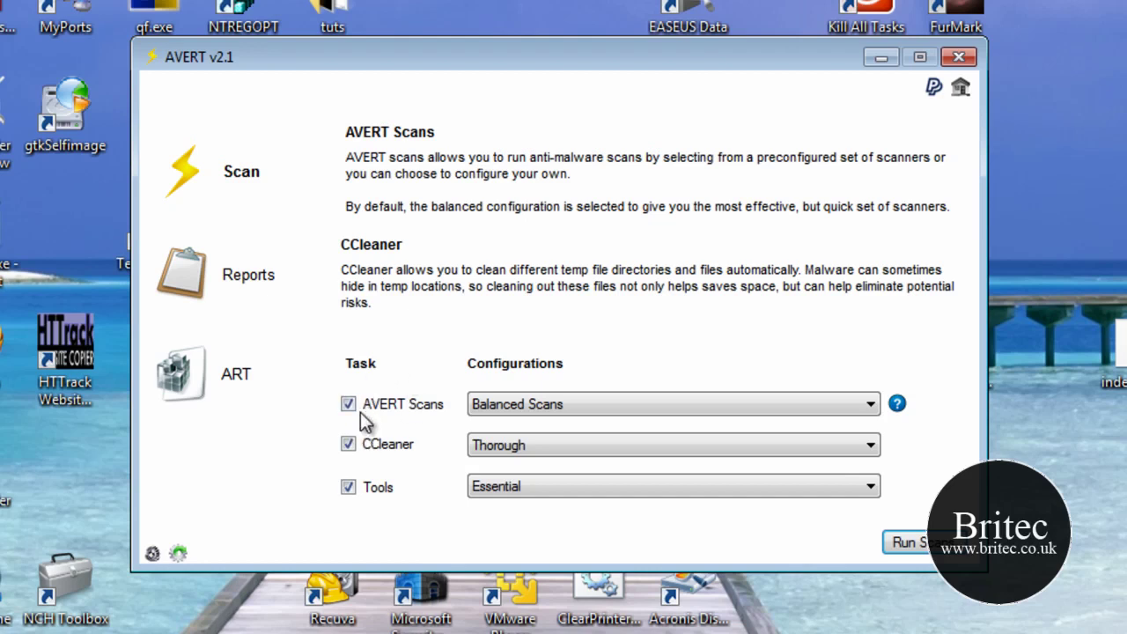
# Review the configuration choices for AVERT Scans with their help text, and those for CCleaner, without changing them
pyautogui.click(651, 410)
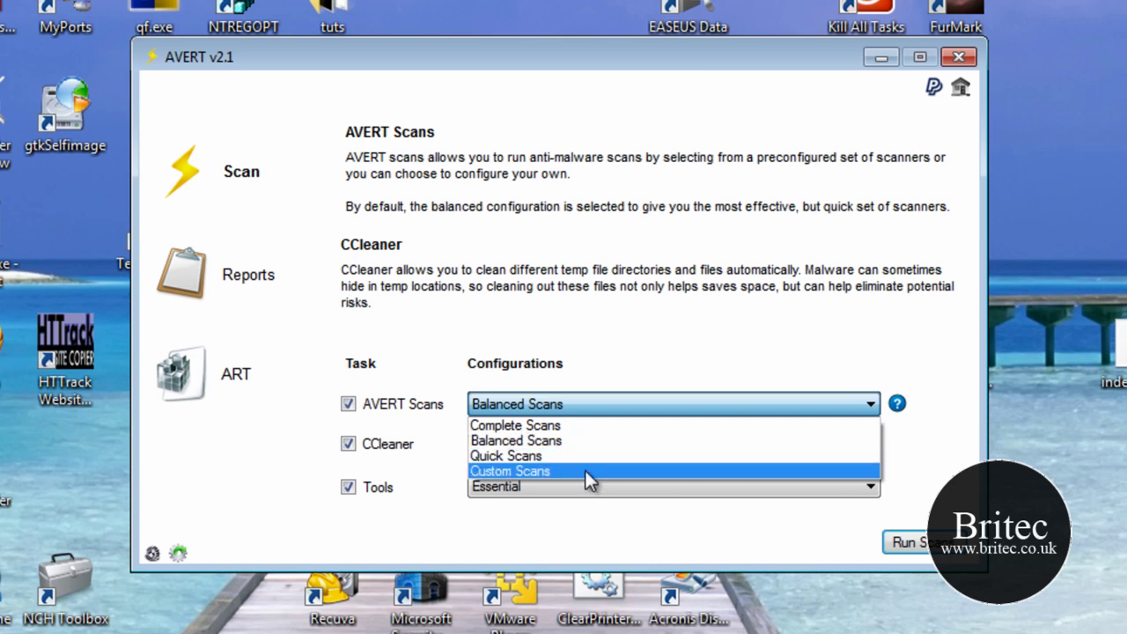
pyautogui.click(644, 352)
pyautogui.click(897, 405)
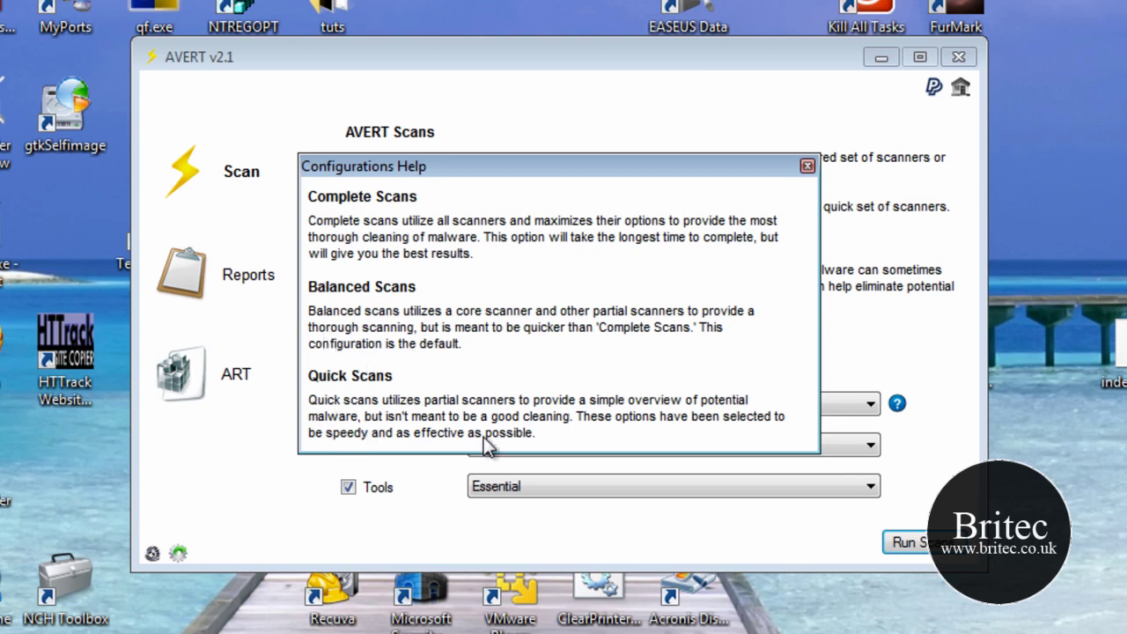
pyautogui.click(806, 167)
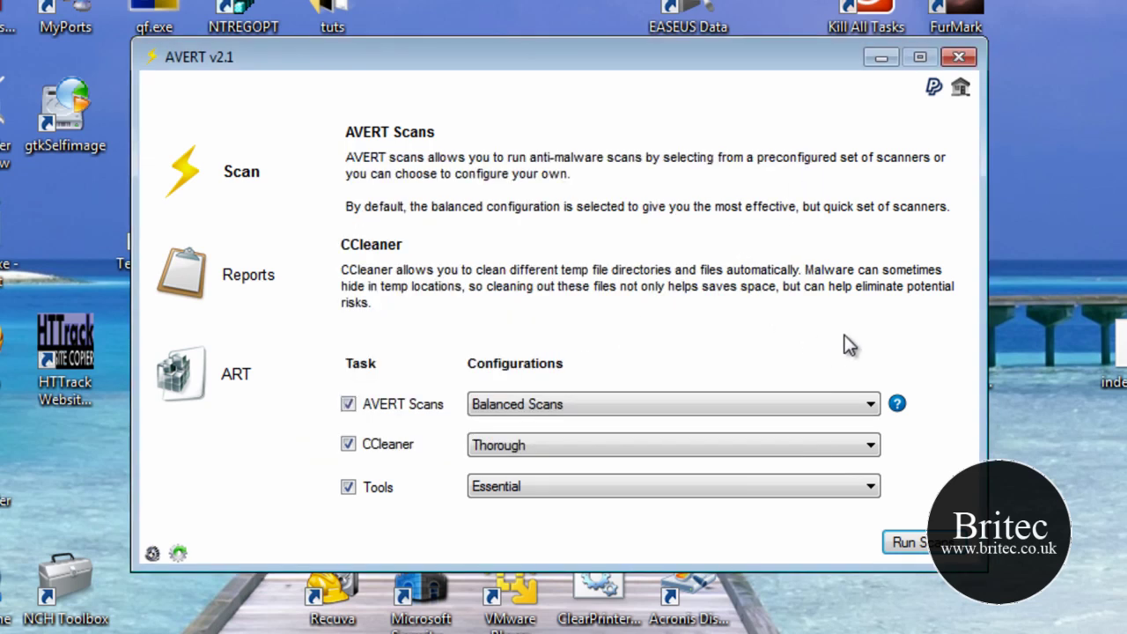
pyautogui.click(533, 451)
pyautogui.click(533, 451)
# Set the Tools configuration to Custom and try the Windows Hosts File and Windows Proxy Reset options, keeping only Registry Backup
pyautogui.click(869, 488)
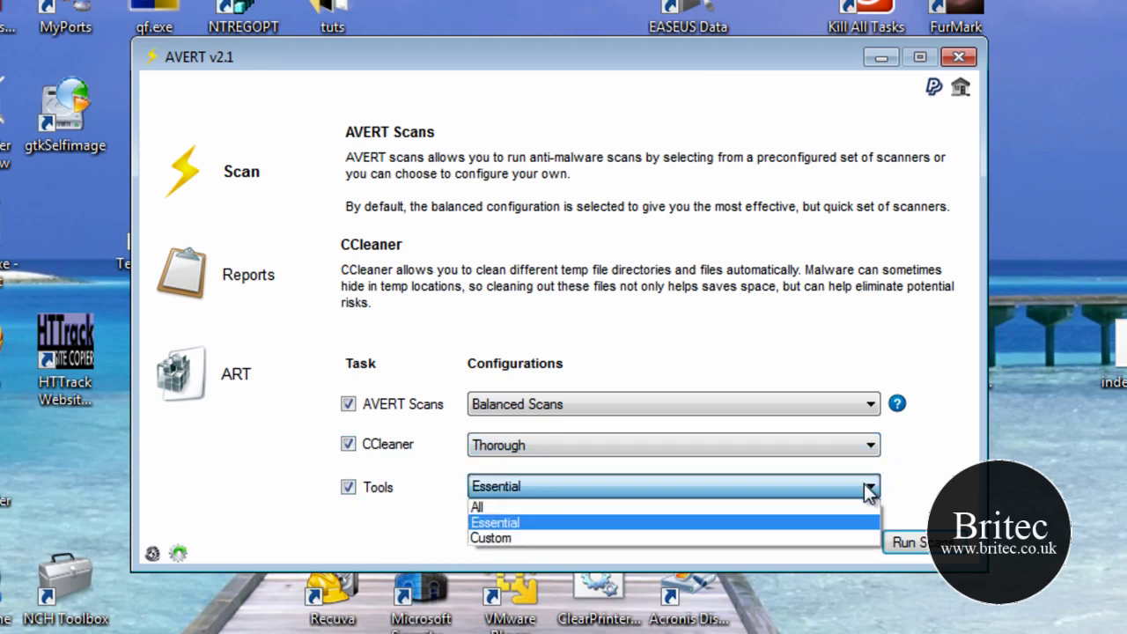
pyautogui.click(806, 536)
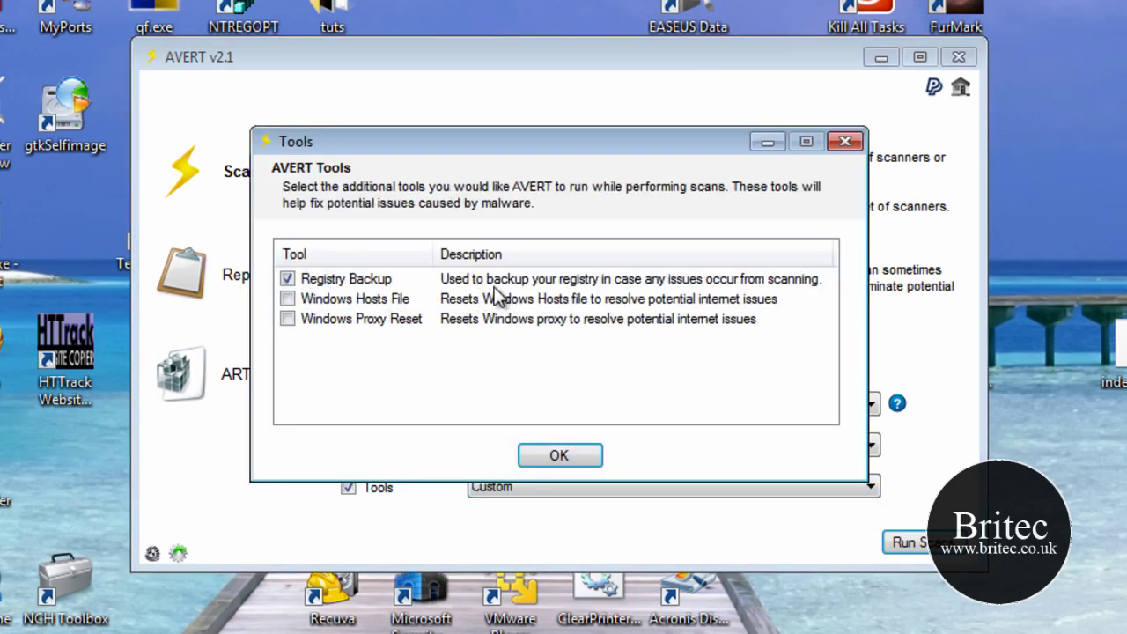
pyautogui.click(287, 300)
pyautogui.click(287, 318)
pyautogui.click(287, 300)
pyautogui.click(288, 319)
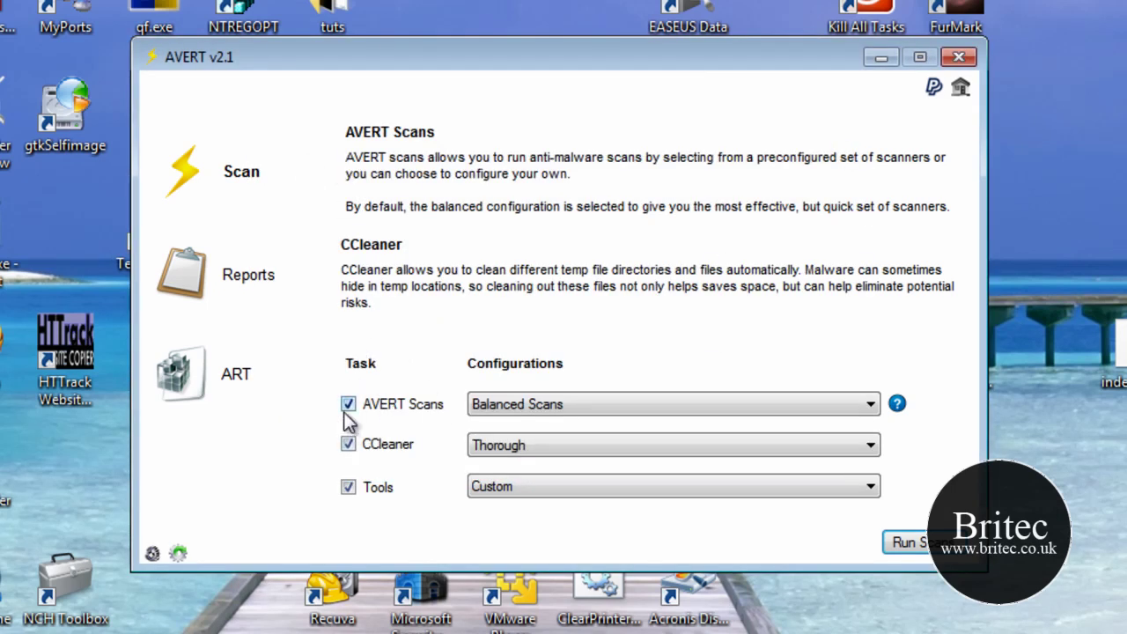
# Check AVERT for program updates and dismiss the update message
pyautogui.click(180, 558)
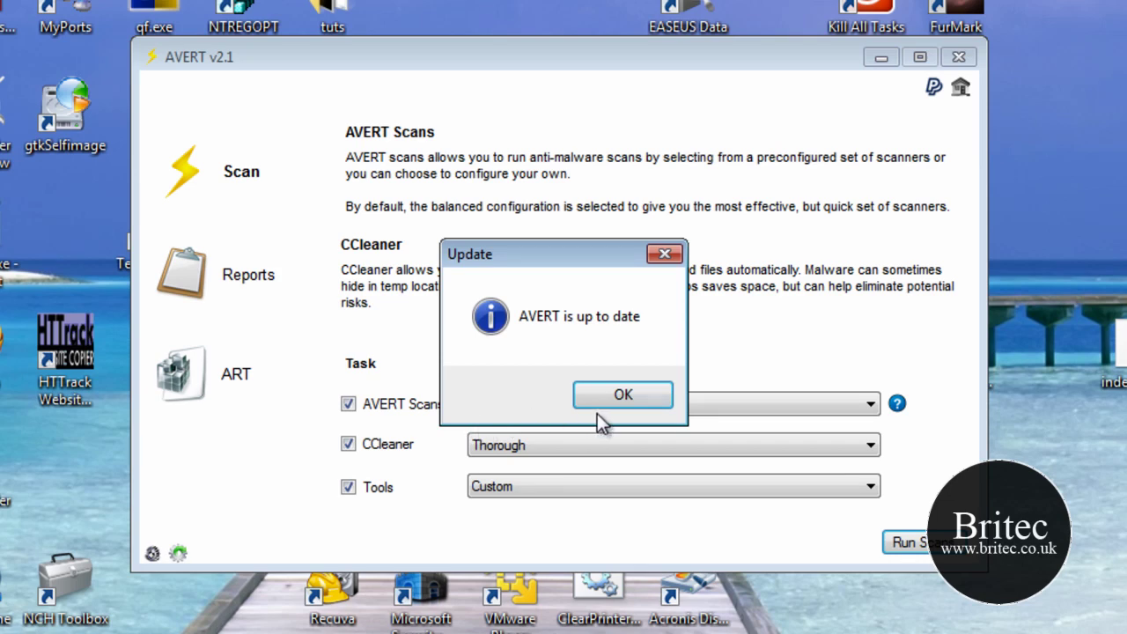
pyautogui.click(609, 400)
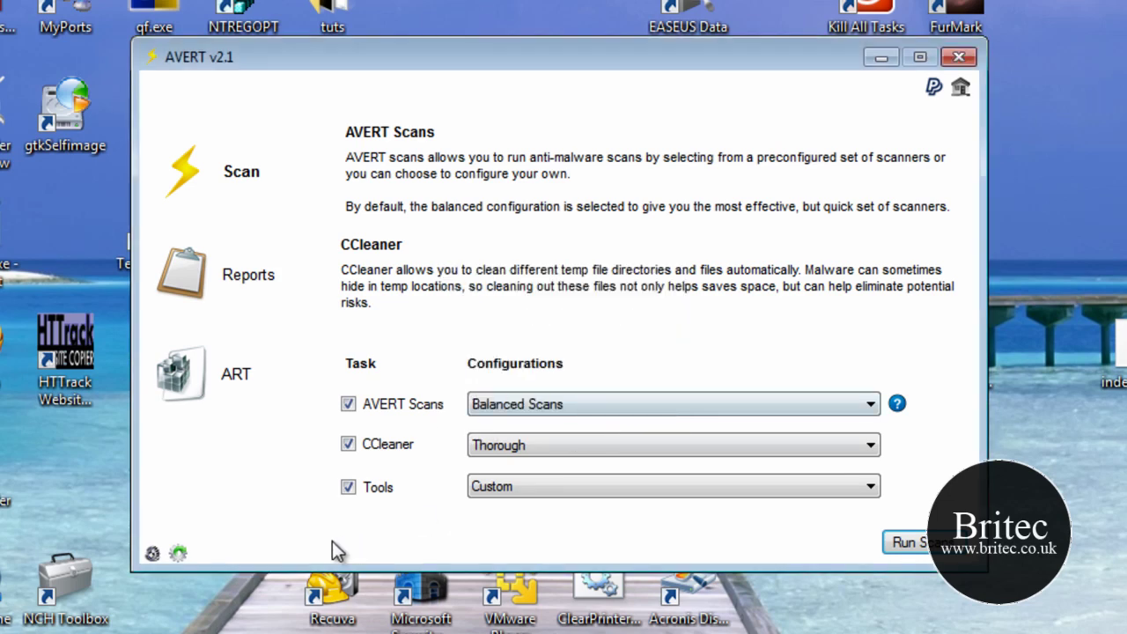
# Download and install only the Asquared and Trend Micro scanners, excluding Avira, Sophos, ClamWin, Vba32 and Panda
pyautogui.click(152, 555)
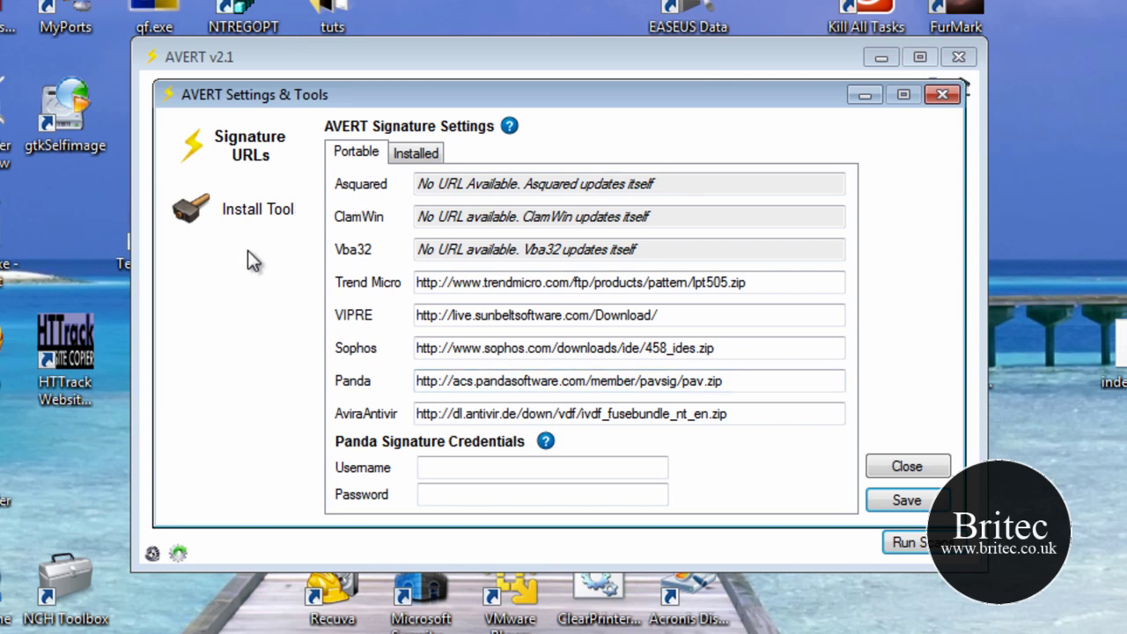
pyautogui.click(252, 219)
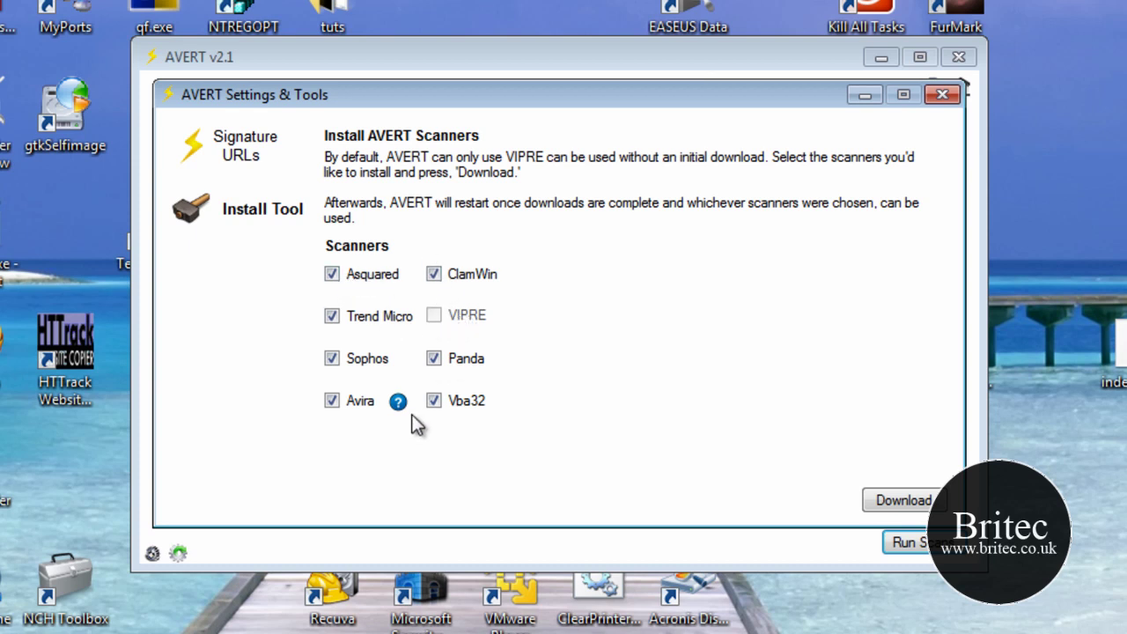
pyautogui.click(333, 402)
pyautogui.click(334, 359)
pyautogui.click(434, 275)
pyautogui.click(434, 400)
pyautogui.click(434, 358)
pyautogui.click(900, 500)
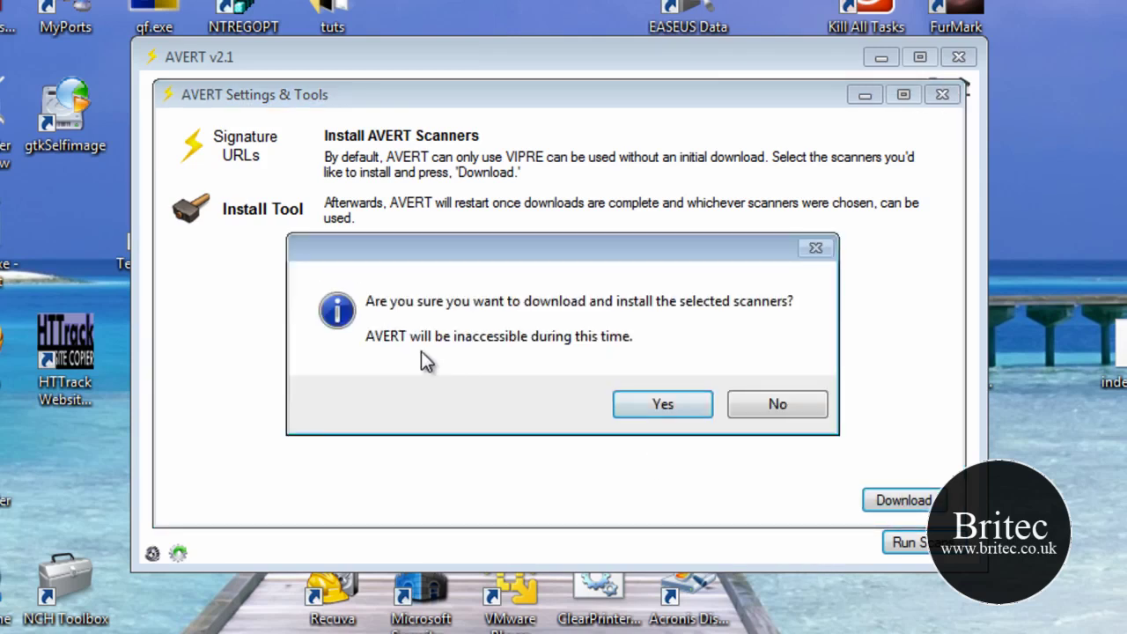
pyautogui.click(647, 405)
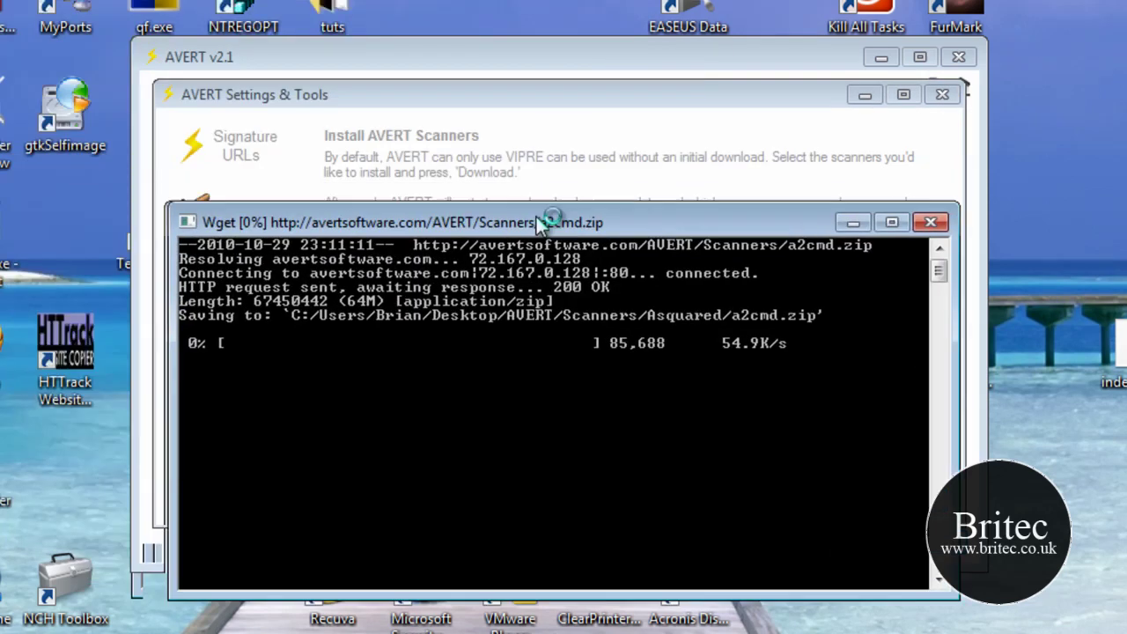
# Abort the running Wget download of a2cmd.zip and let AVERT restart
pyautogui.moveTo(537, 217); pyautogui.dragTo(519, 123)
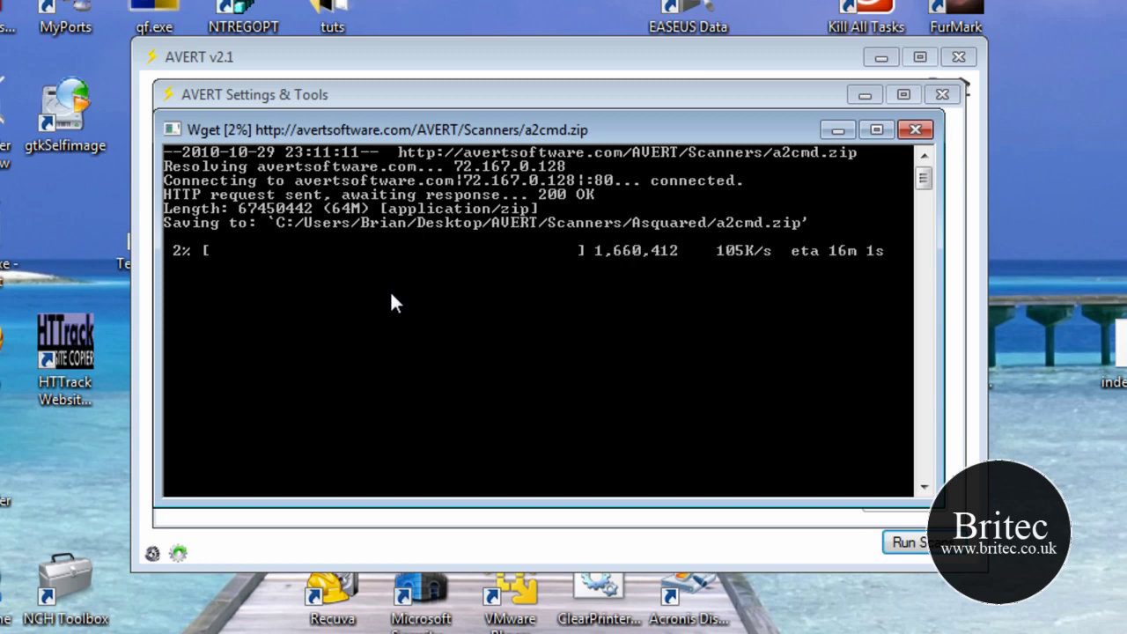
pyautogui.click(916, 129)
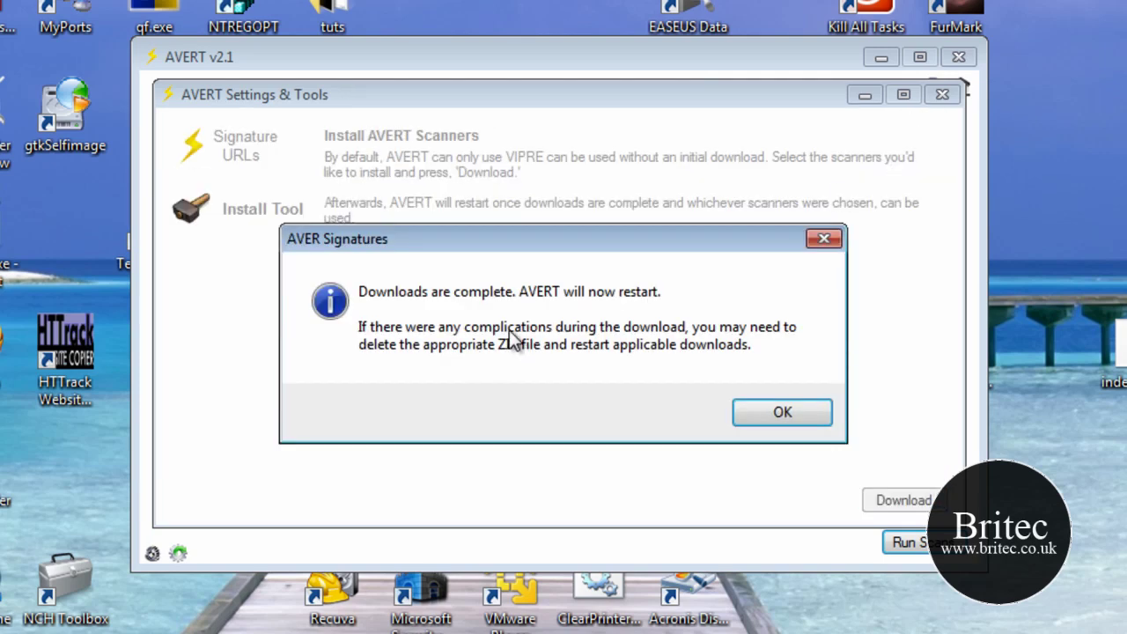
pyautogui.click(769, 414)
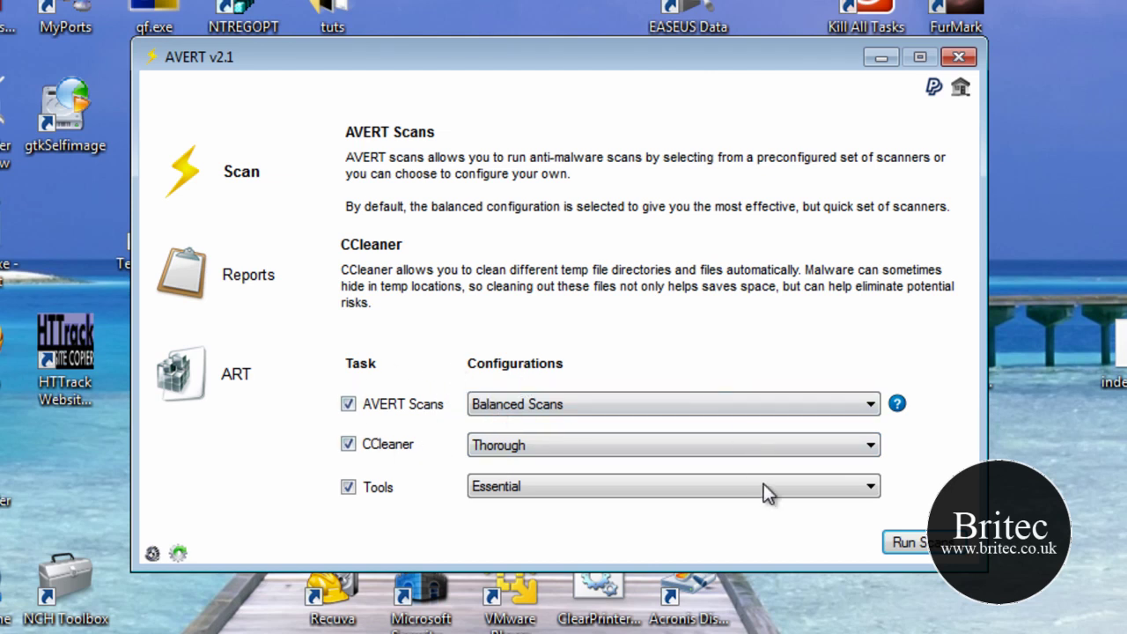
# Run the scans with Balanced Scans, Thorough CCleaner and Essential Tools configurations
pyautogui.click(902, 542)
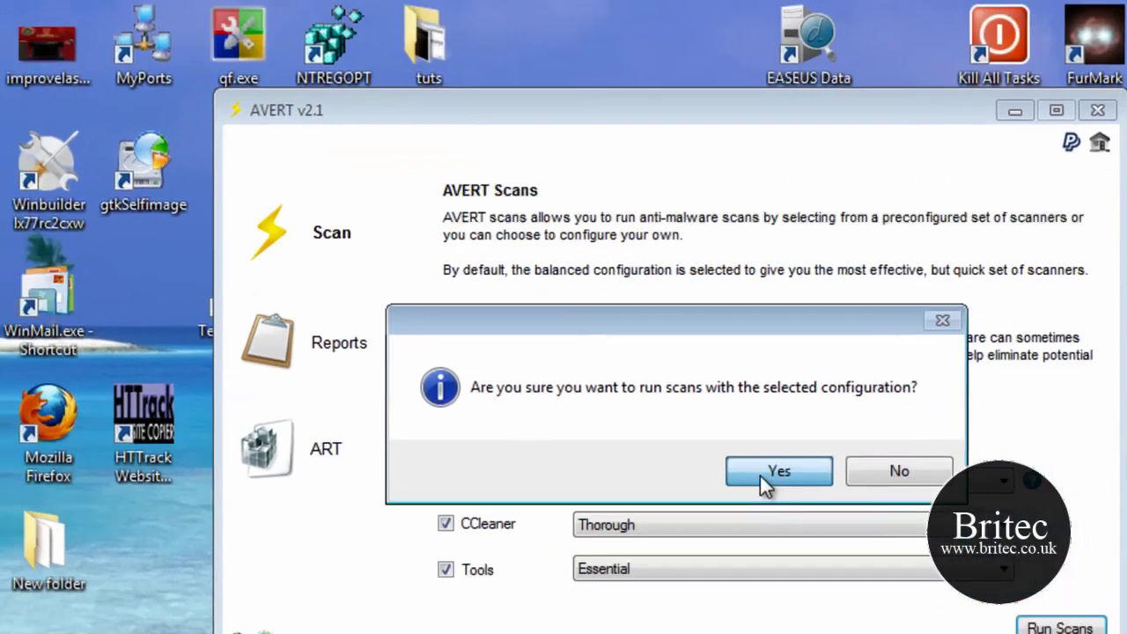
pyautogui.click(678, 396)
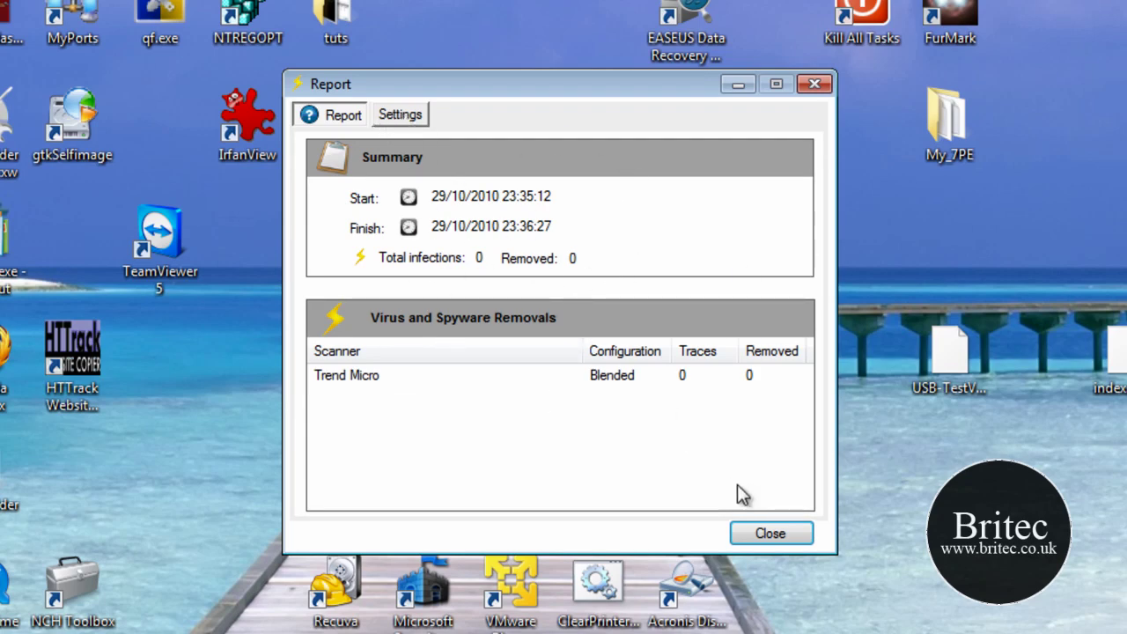
# Close the scan report and exit AVERT
pyautogui.click(769, 533)
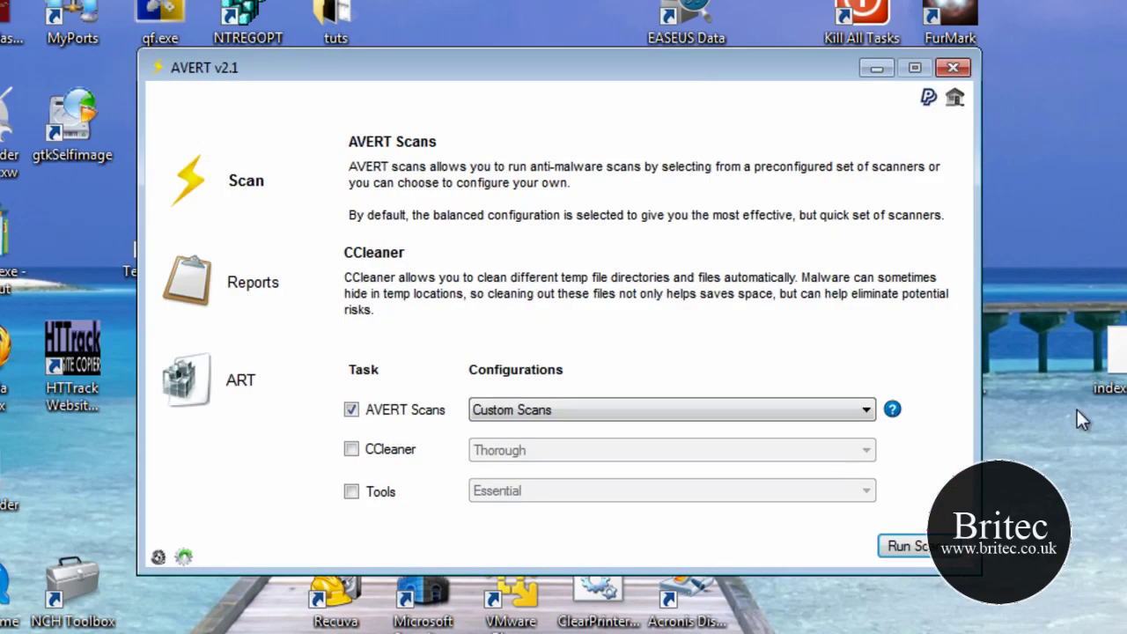
pyautogui.click(953, 67)
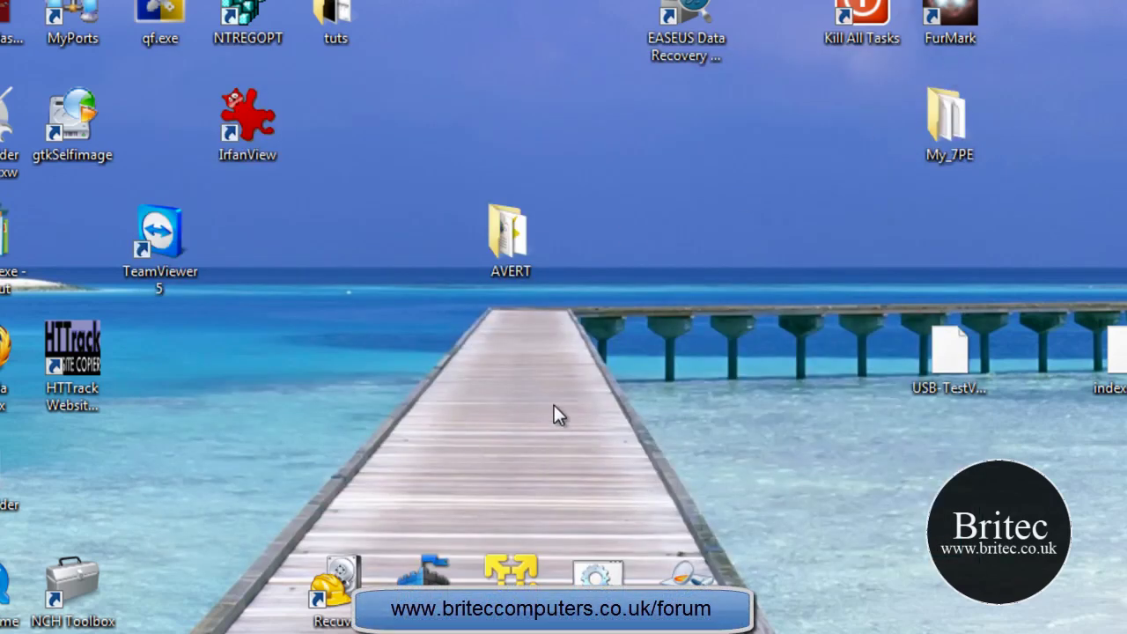